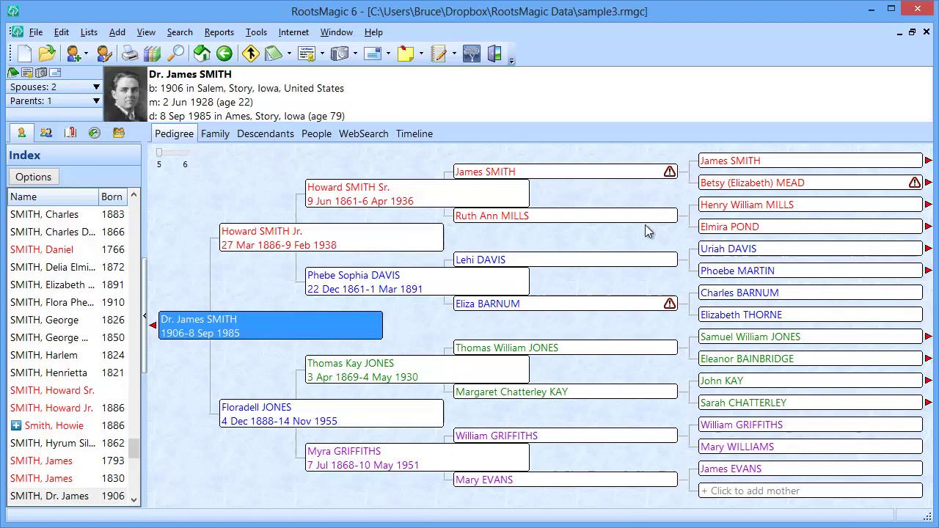
pyautogui.click(669, 171)
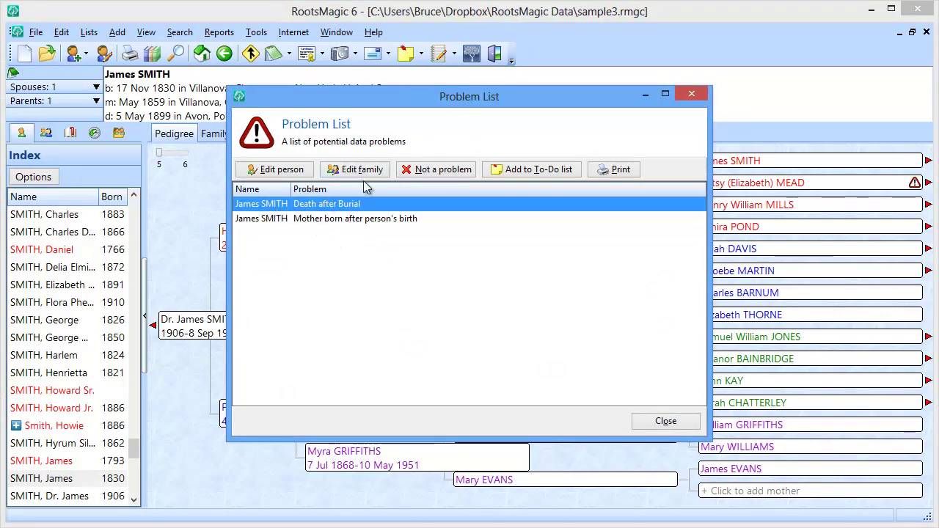
pyautogui.click(335, 224)
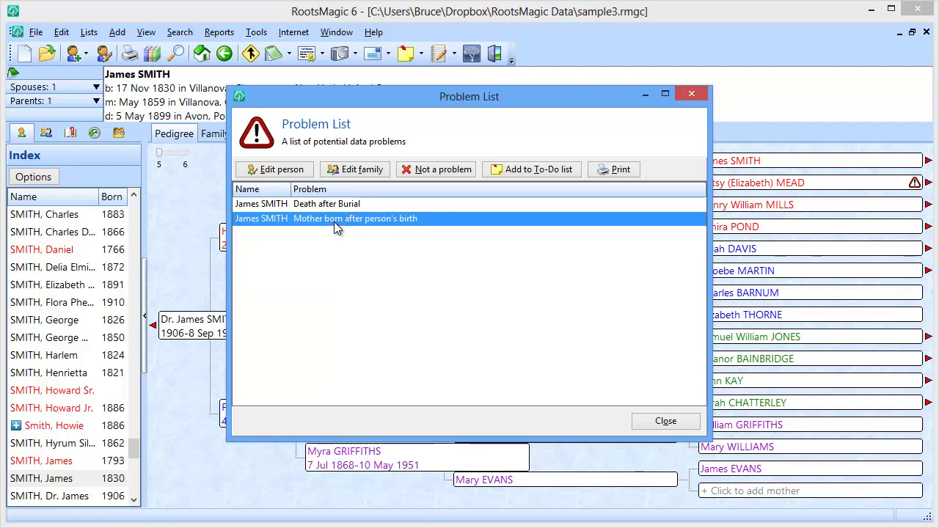
pyautogui.click(328, 208)
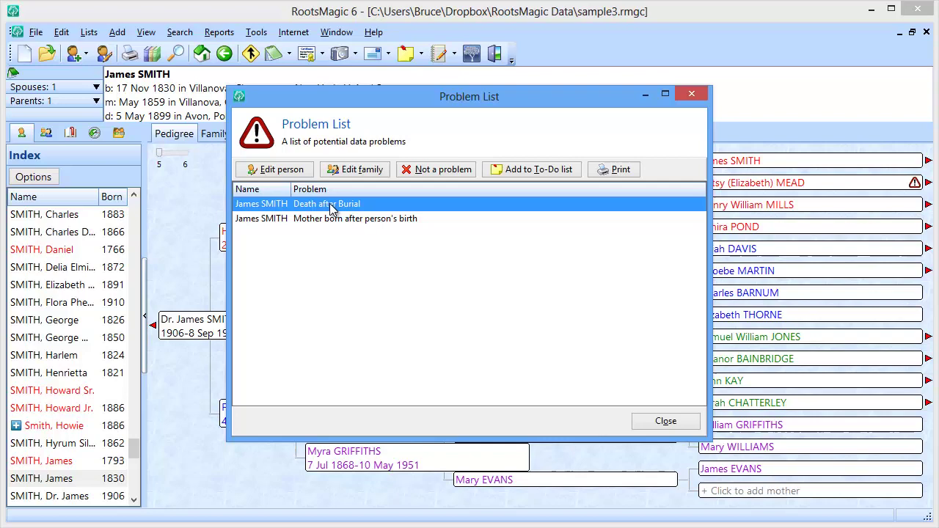
# - Open James SMITH's person record, inspect his 8 May 1889 burial fact, then close it
pyautogui.click(283, 172)
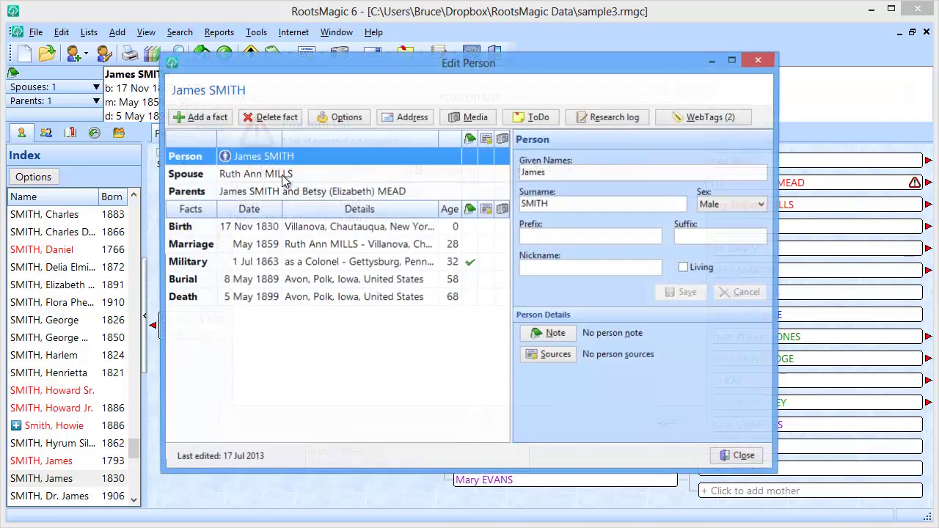
pyautogui.click(224, 285)
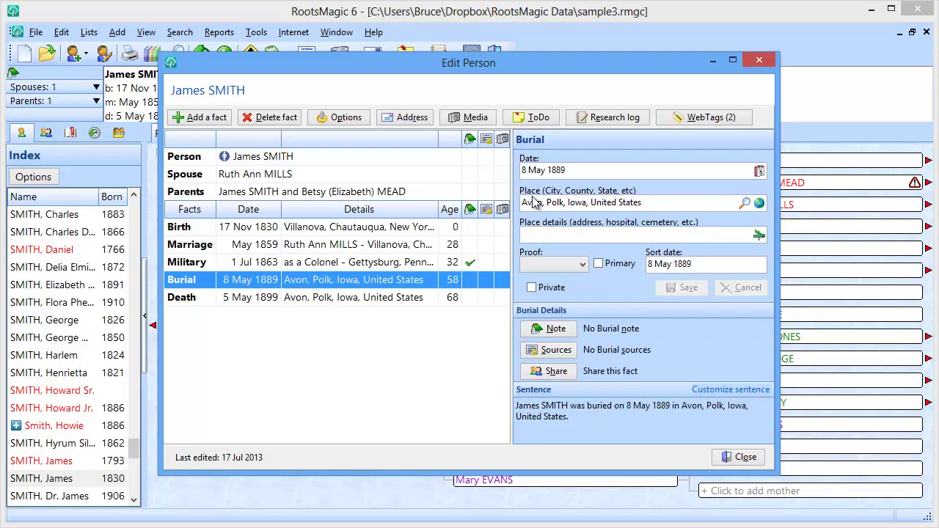
pyautogui.click(739, 457)
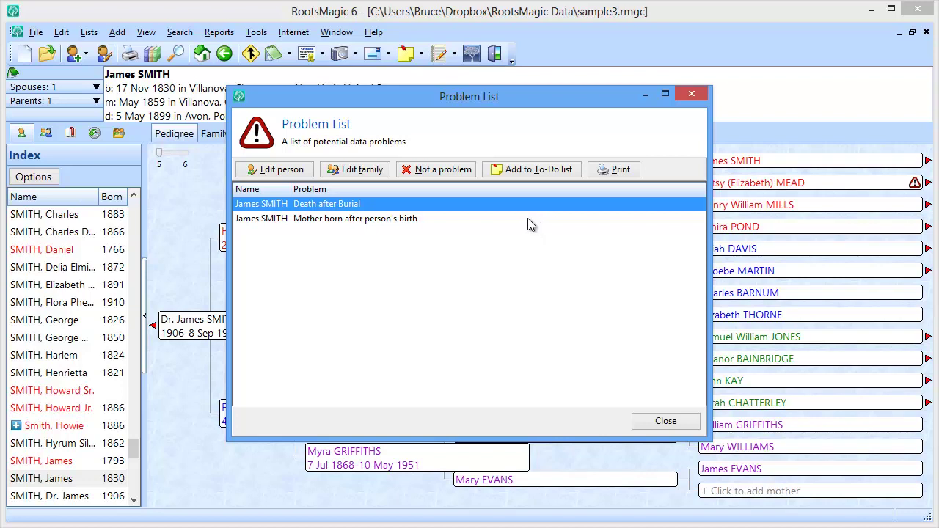
pyautogui.click(518, 169)
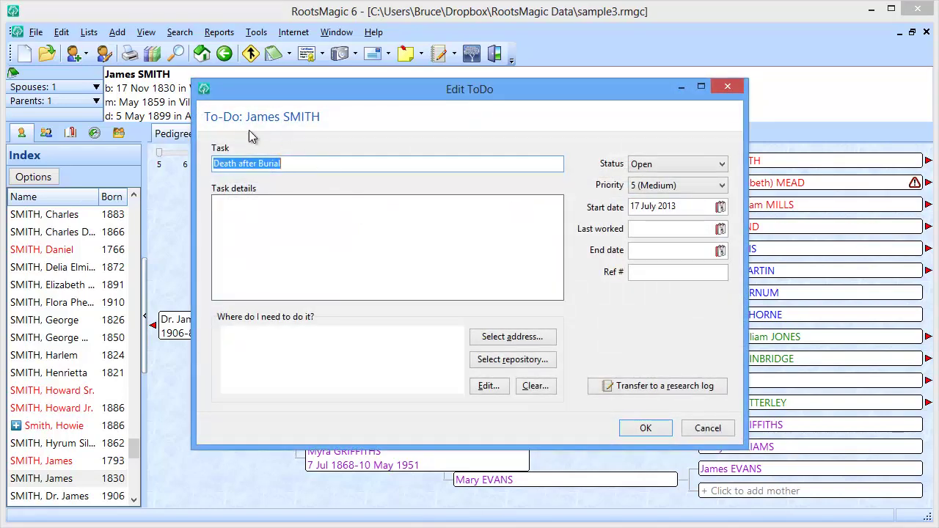
pyautogui.click(309, 164)
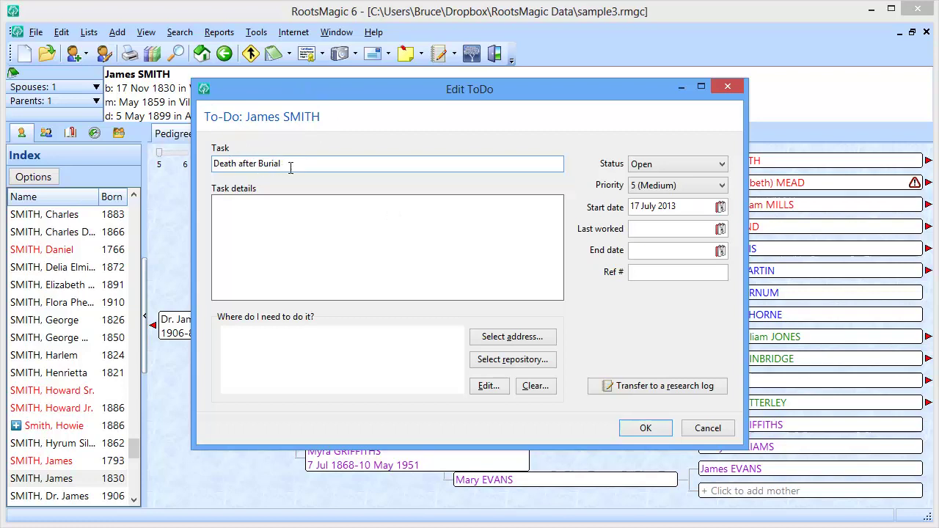
pyautogui.click(290, 229)
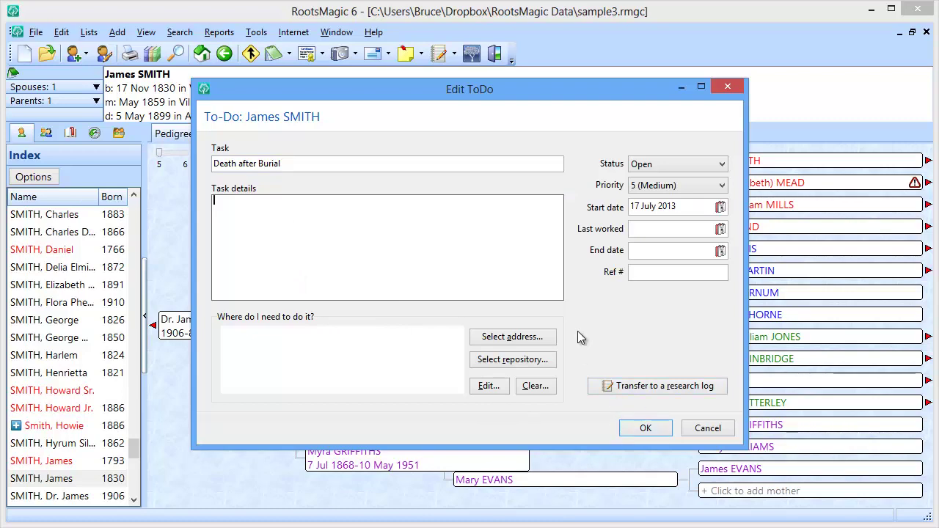
pyautogui.click(705, 429)
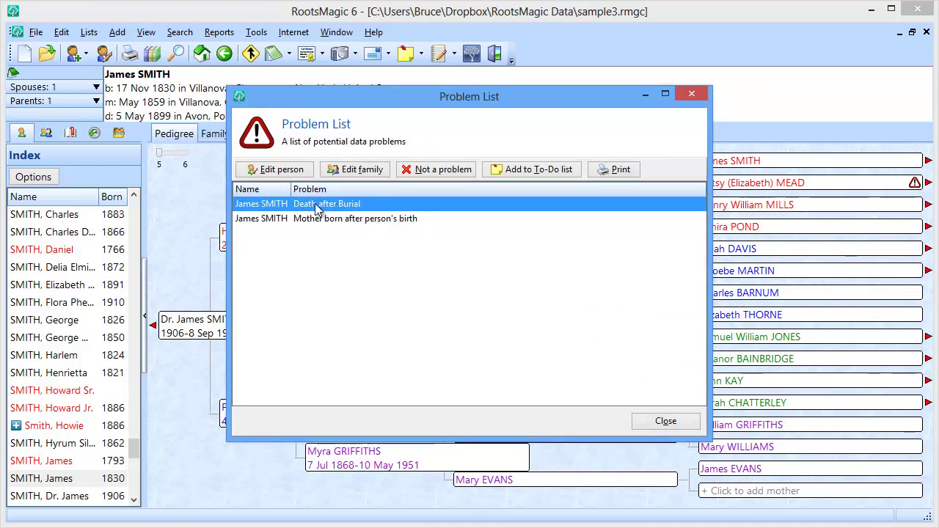
pyautogui.click(273, 220)
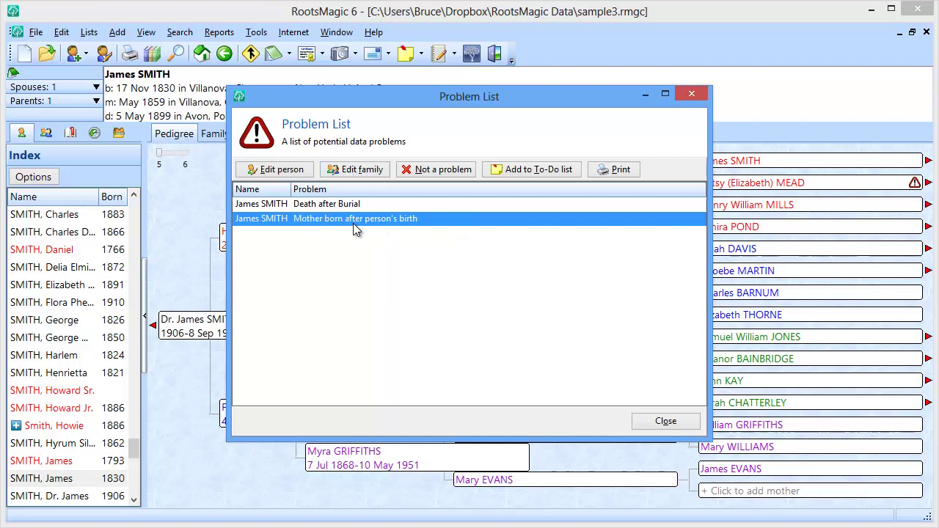
pyautogui.click(359, 170)
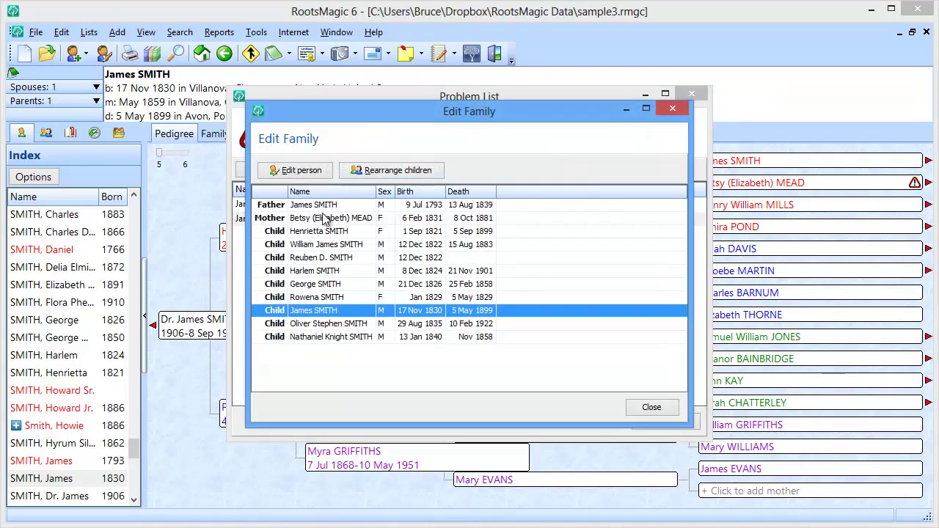
pyautogui.click(418, 222)
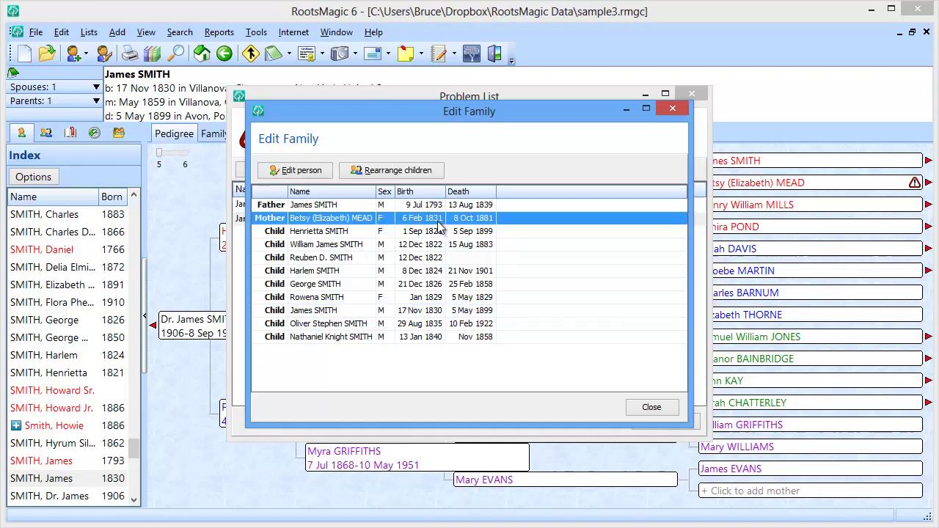
pyautogui.click(407, 313)
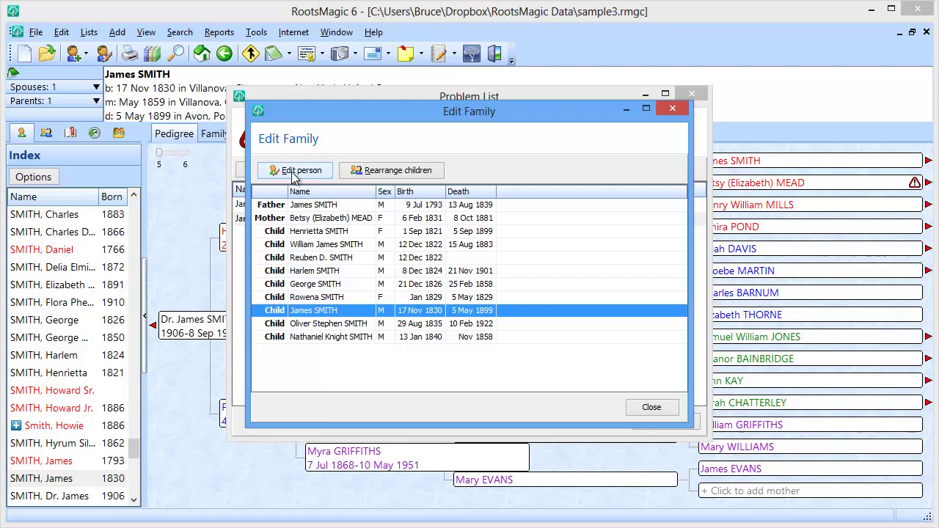
pyautogui.click(413, 220)
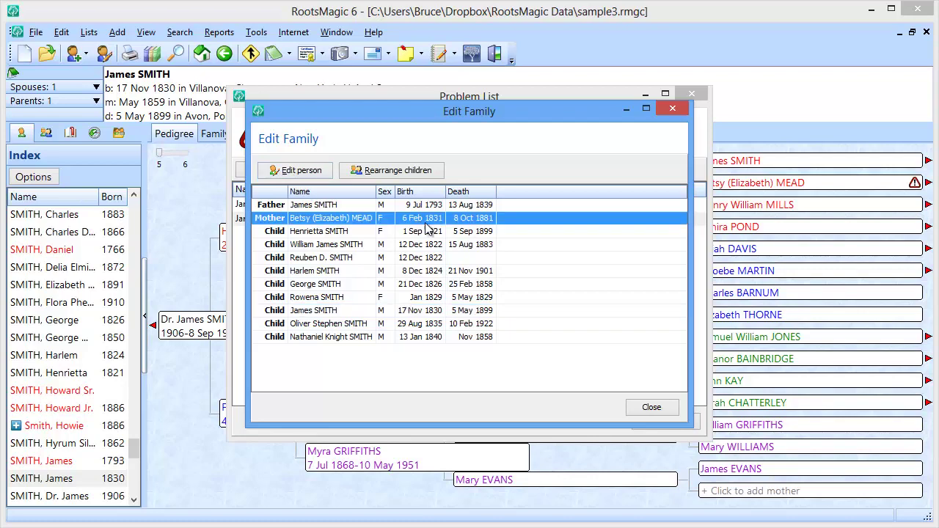
pyautogui.click(309, 178)
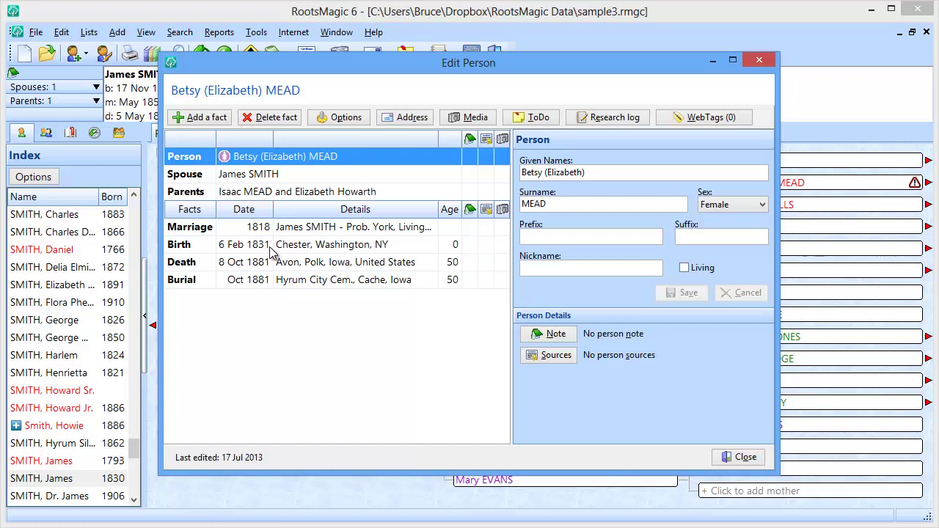
pyautogui.click(739, 464)
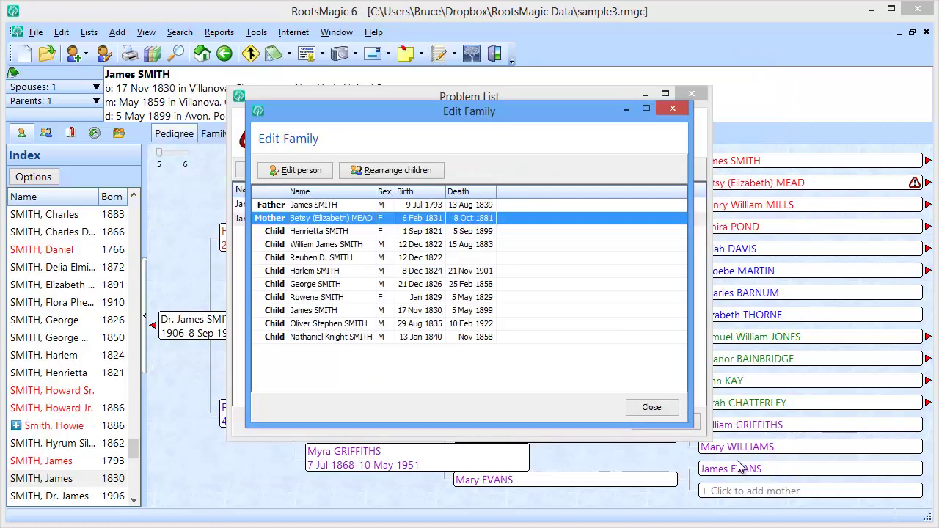
pyautogui.click(651, 408)
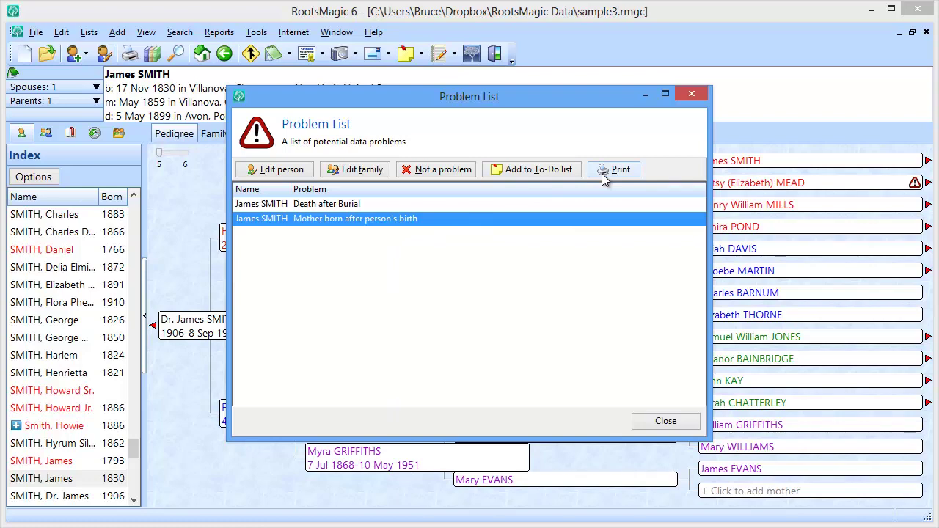
pyautogui.click(679, 420)
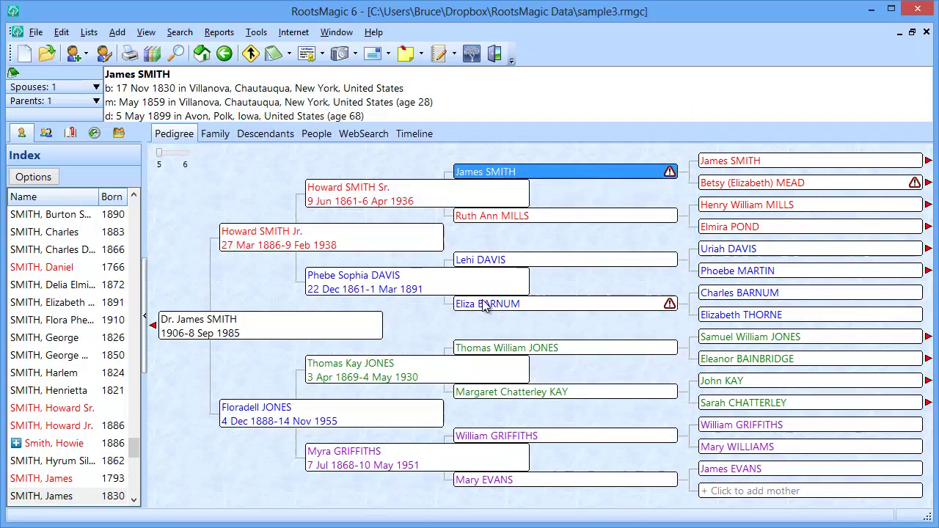
pyautogui.click(670, 308)
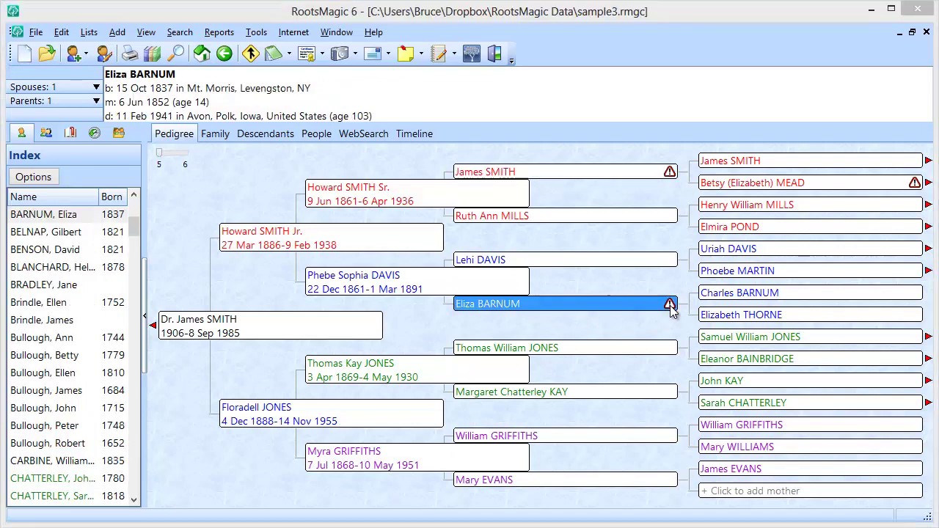
pyautogui.click(670, 306)
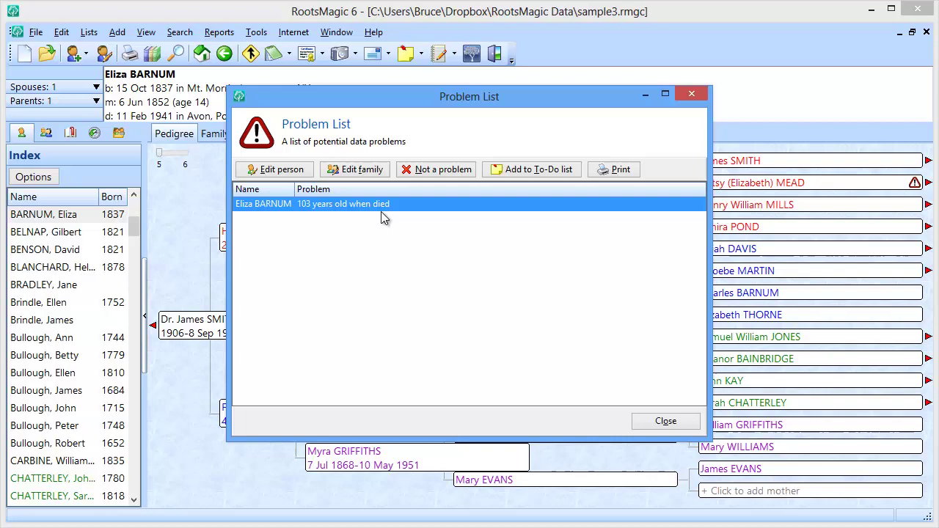
pyautogui.click(275, 169)
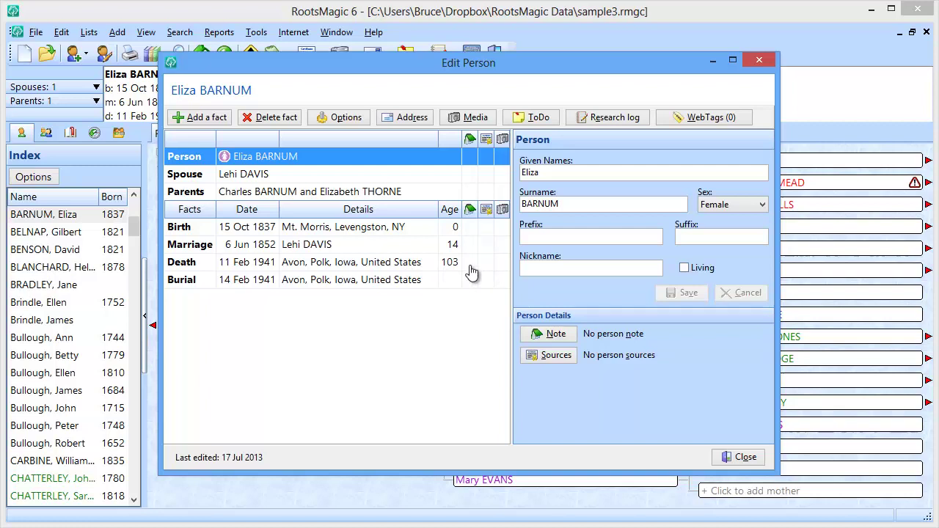
pyautogui.click(447, 266)
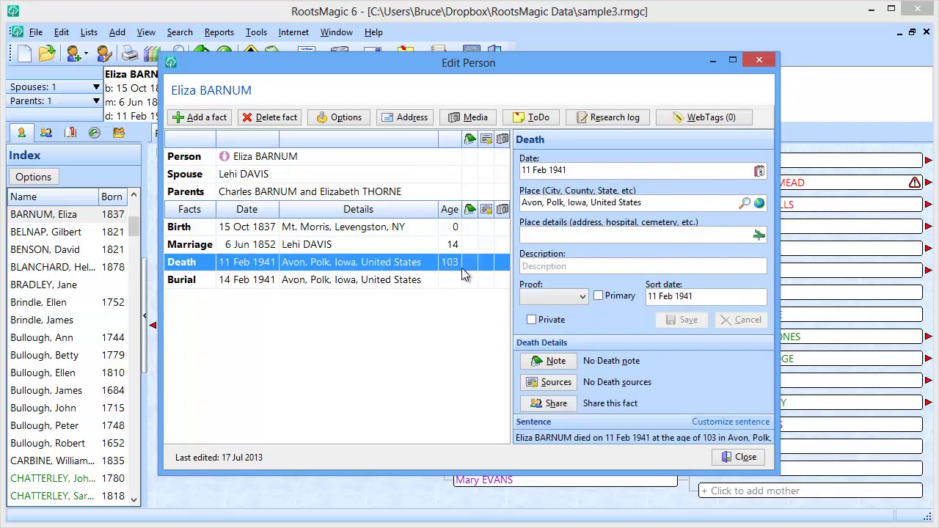
pyautogui.click(739, 458)
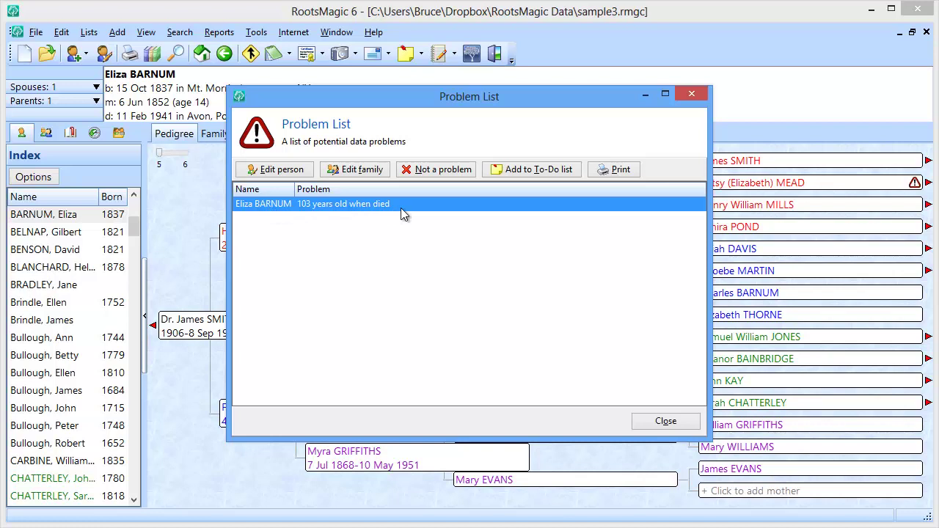
# - Mark Eliza BARNUM's age-at-death alert as 'Not a problem' and close the emptied list
pyautogui.click(442, 173)
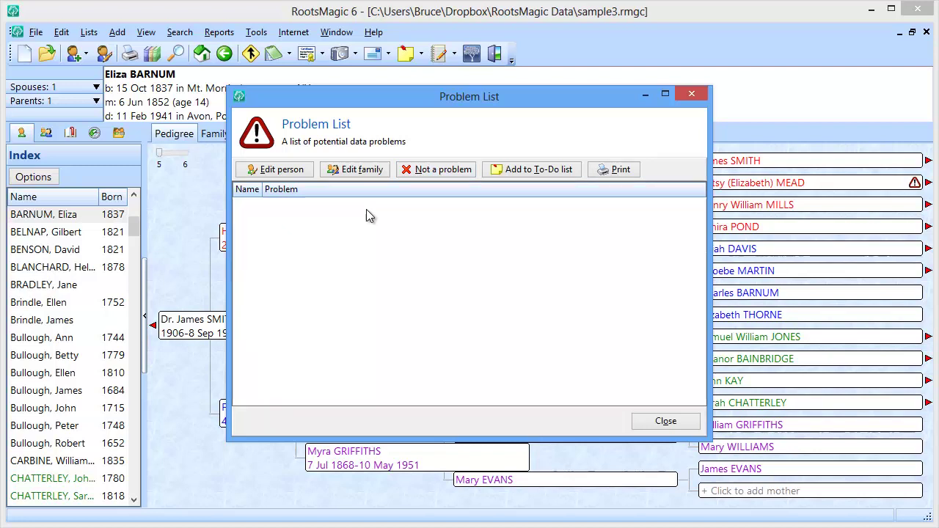
pyautogui.click(653, 421)
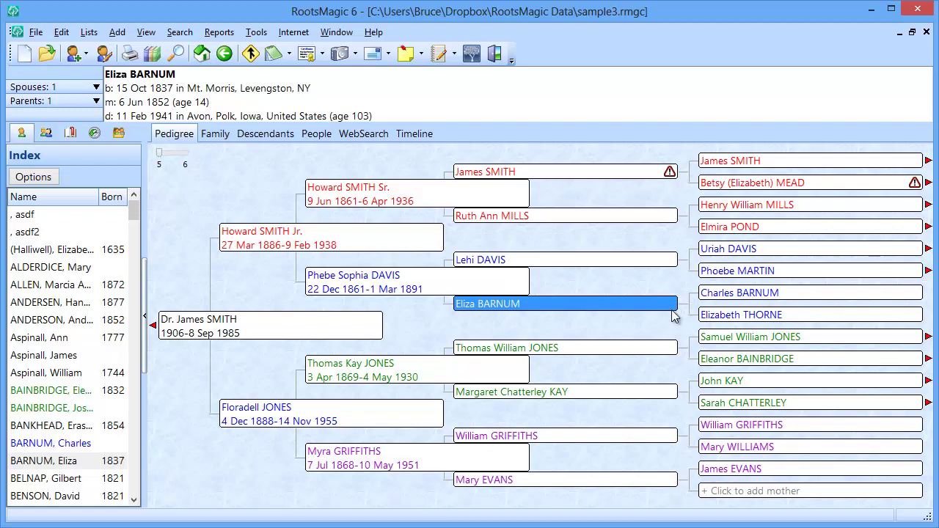
# - Open Tools > Problem Search > View 'Not a Problem' List and select the BARNUM, Eliza-63 entry
pyautogui.click(254, 34)
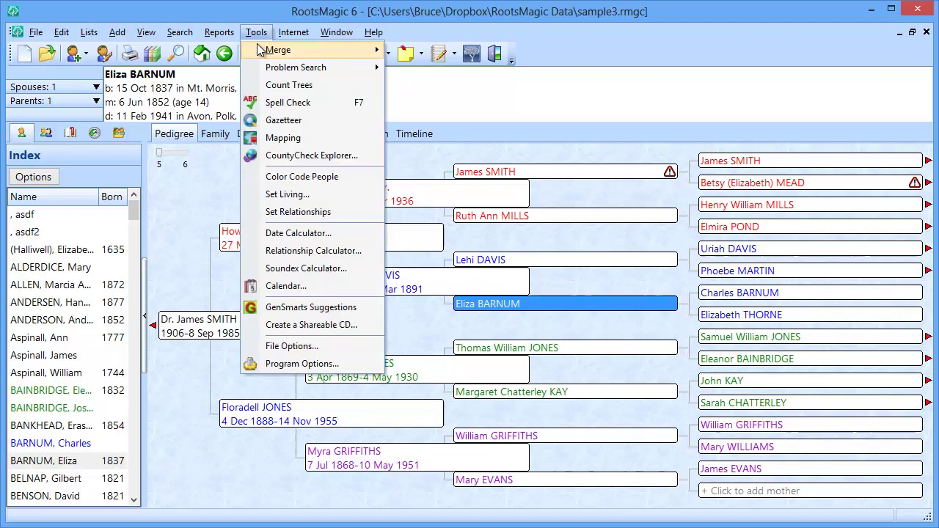
pyautogui.moveTo(268, 70)
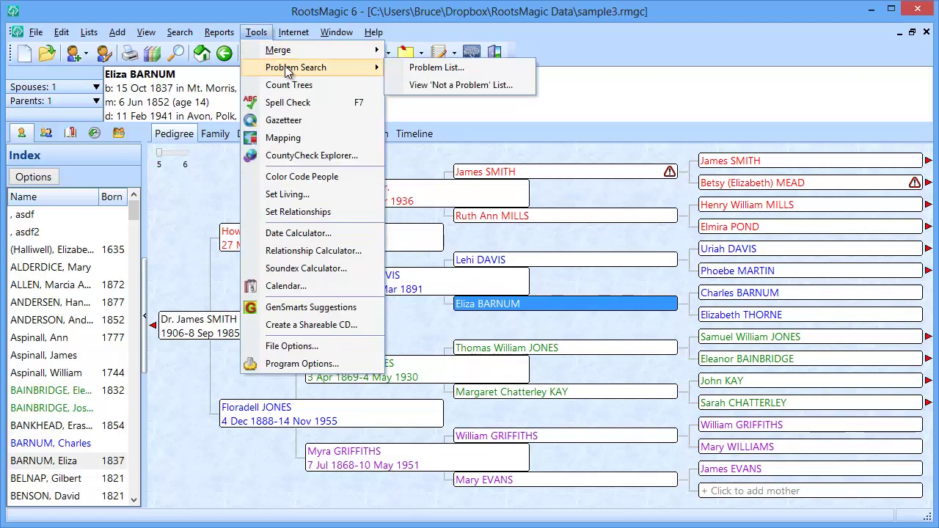
pyautogui.click(453, 86)
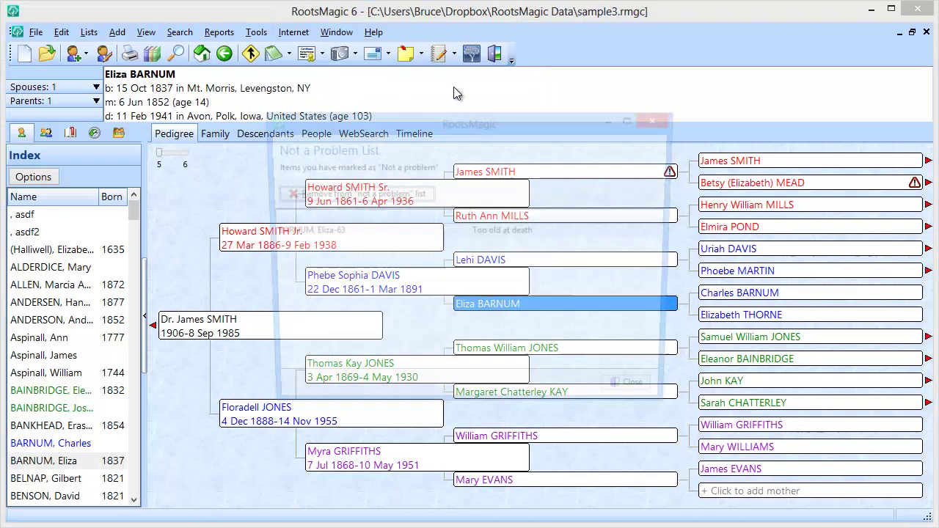
pyautogui.moveTo(462, 126); pyautogui.dragTo(267, 84)
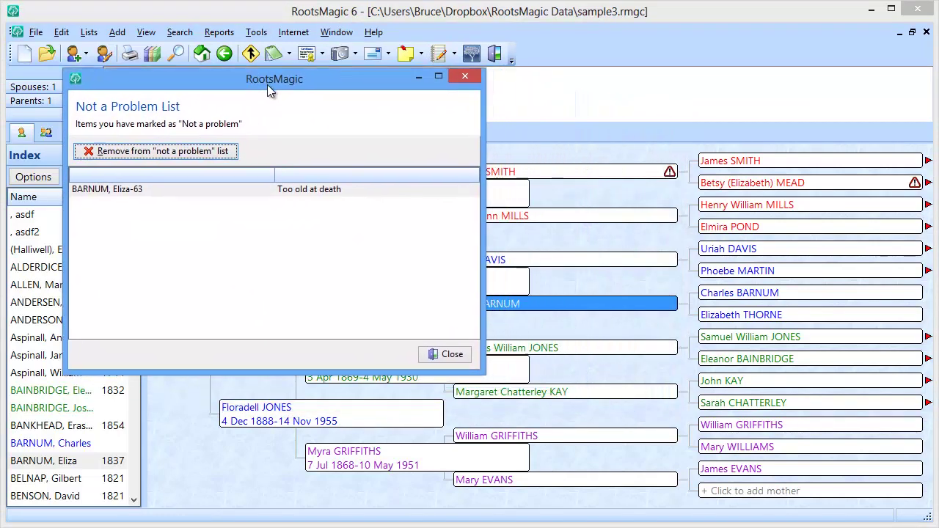
pyautogui.click(146, 188)
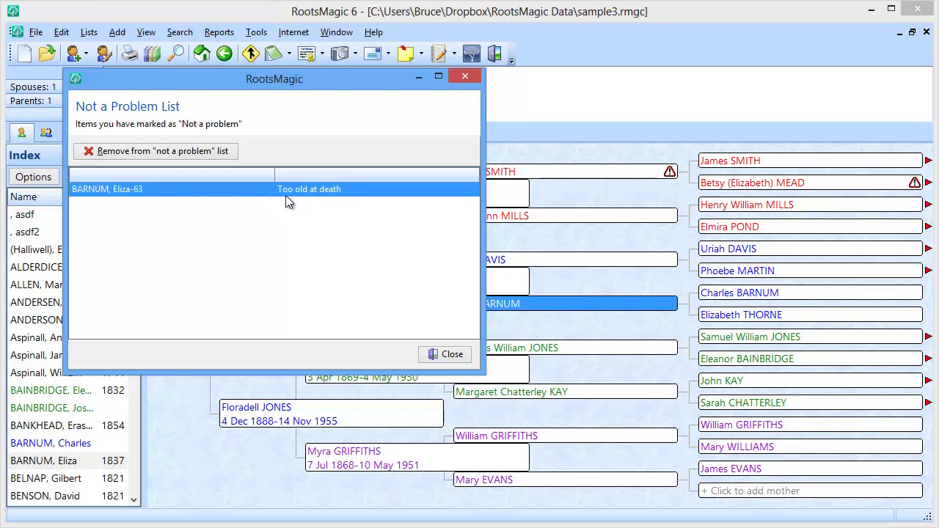
pyautogui.click(154, 158)
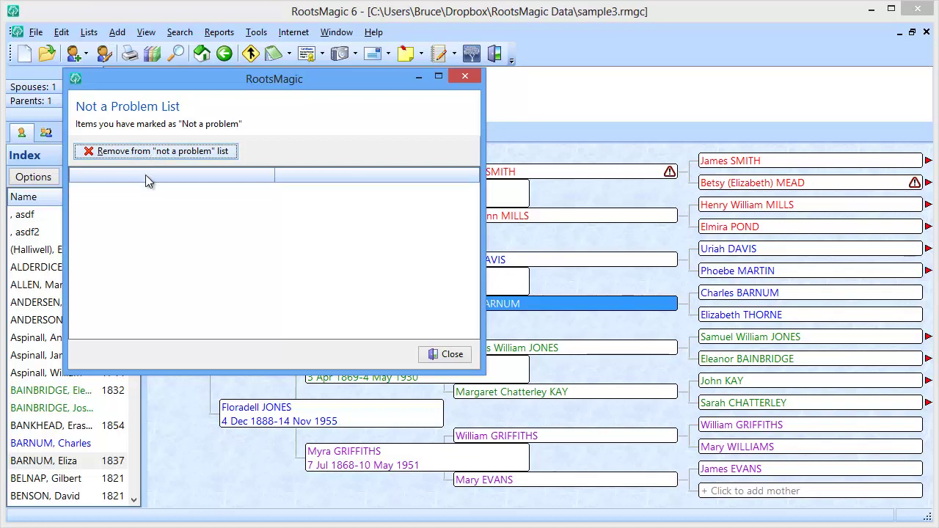
pyautogui.click(447, 356)
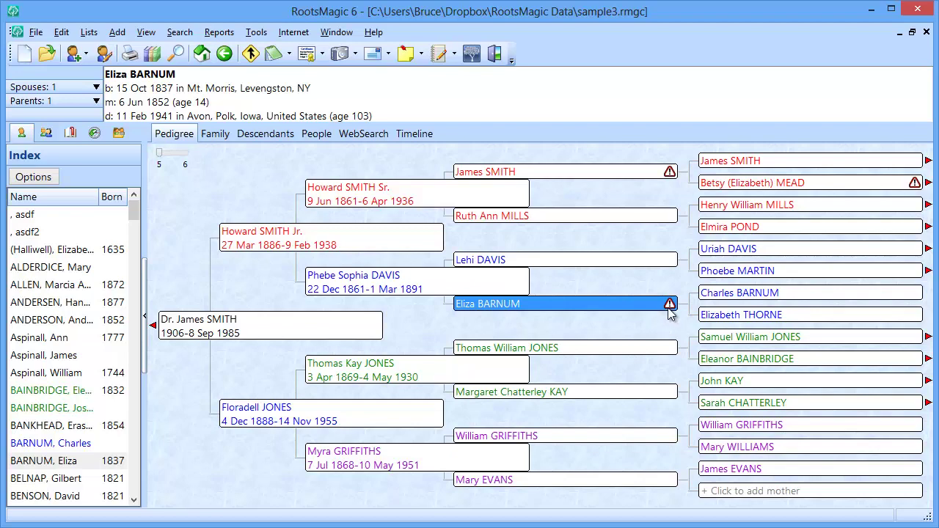
pyautogui.click(668, 305)
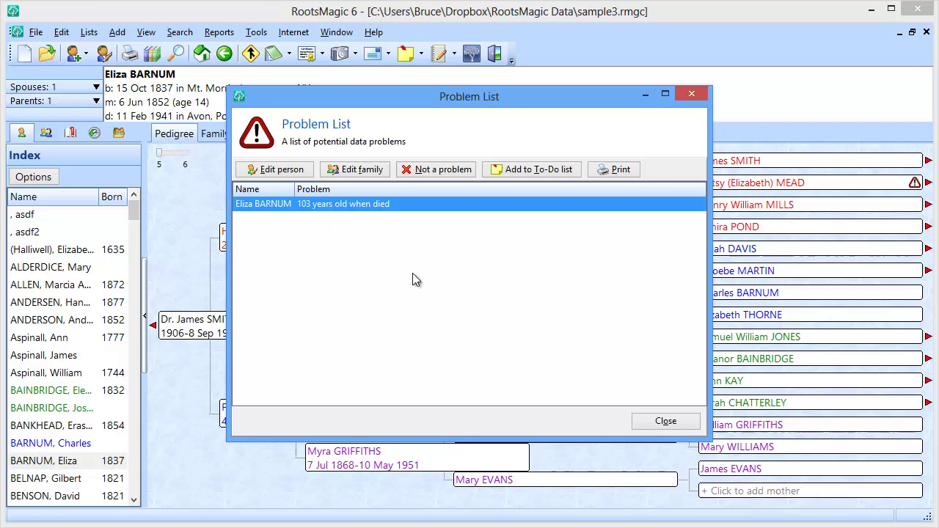
pyautogui.click(661, 425)
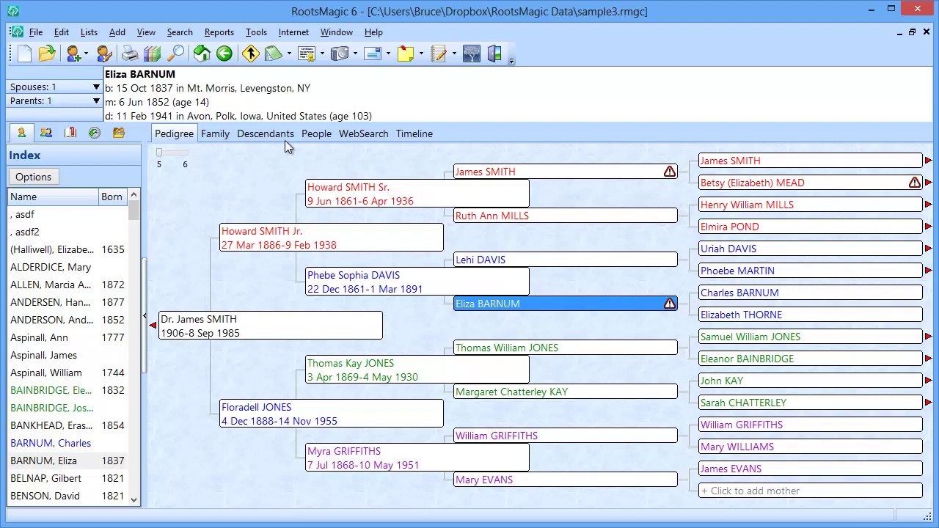
# - Open Tools > File Options to show the General page with Problem Alerts on
pyautogui.click(257, 37)
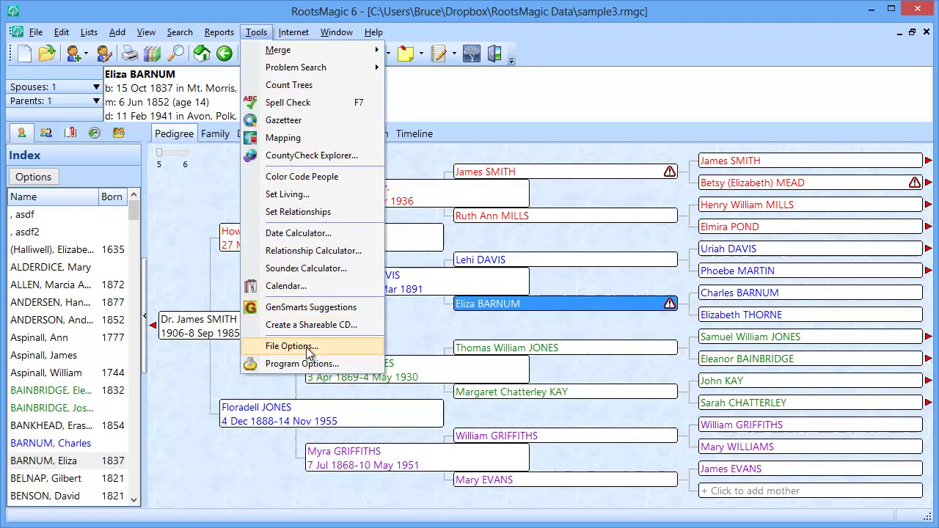
pyautogui.click(292, 347)
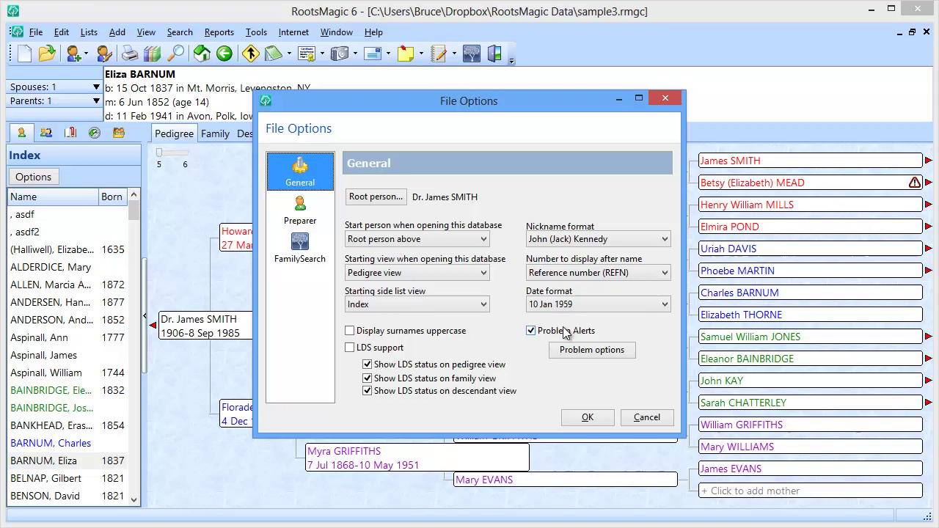
pyautogui.click(595, 355)
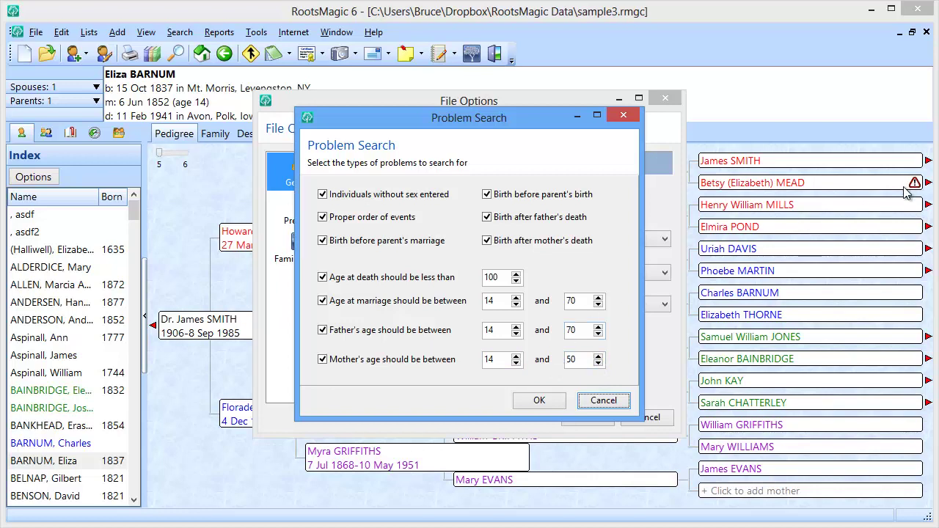
# - Dismiss the Problem Search settings and confirm File Options with OK
pyautogui.click(522, 401)
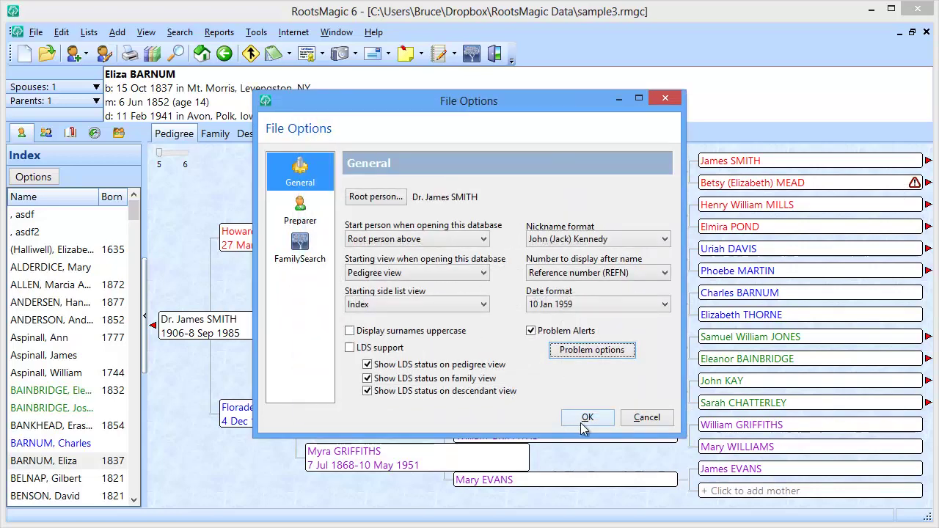
pyautogui.click(584, 422)
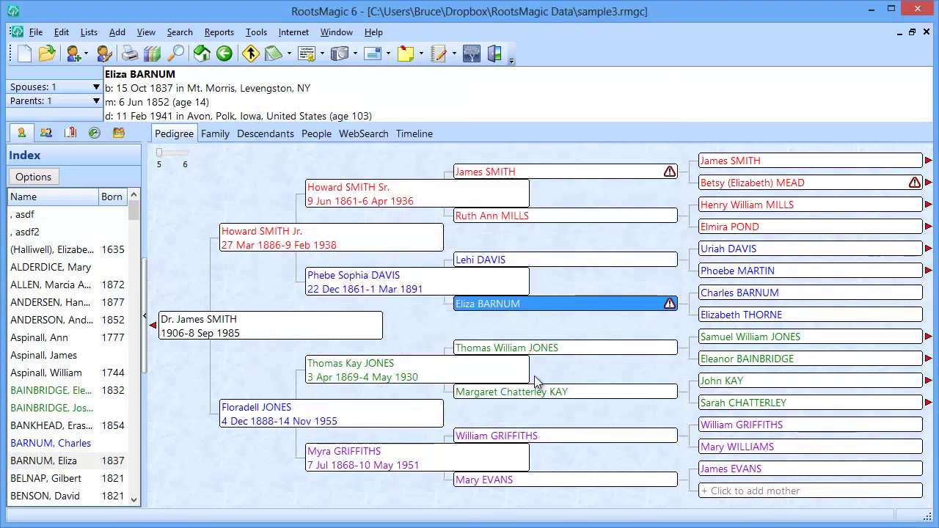